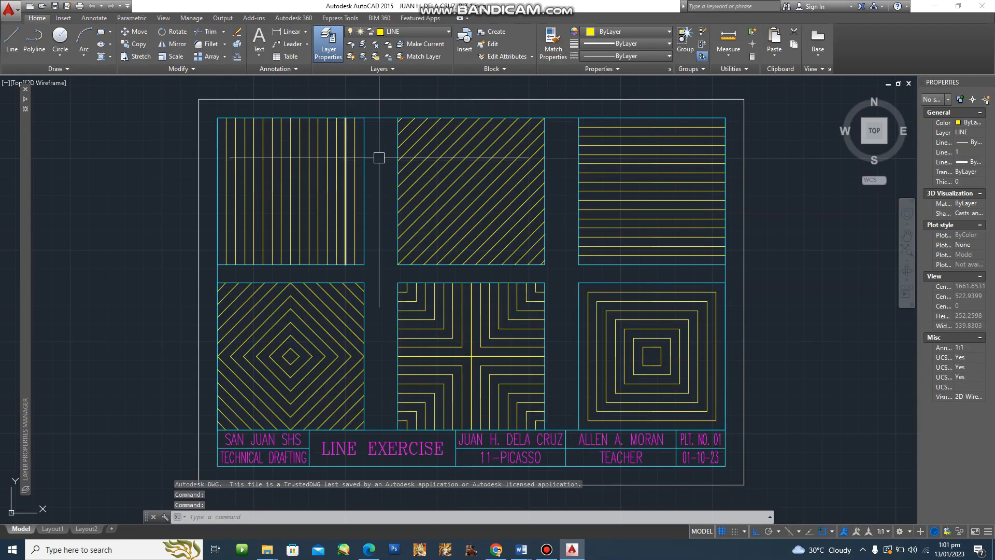
Step: Start plotting the drawing, choosing the Brother DCP-T510W printer and A4 (210 x 297 mm) paper size
scroll(394, 166, "up", 1)
scroll(393, 161, "down", 1)
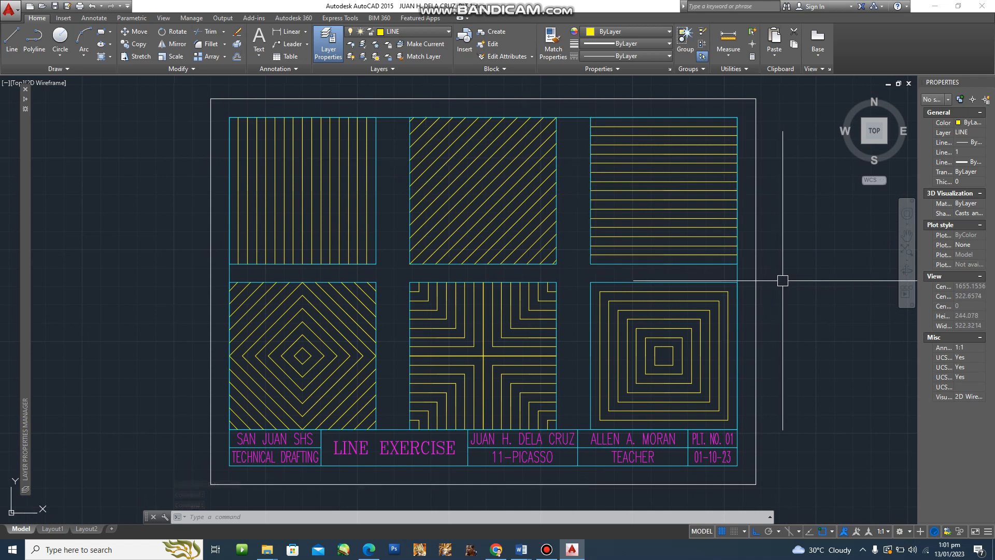
key("Escape")
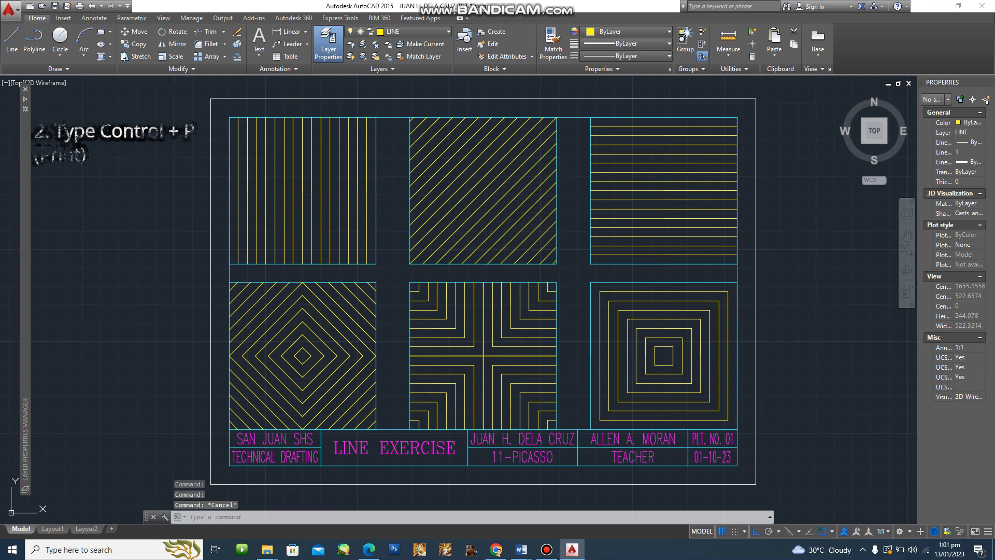
key("ctrl+p")
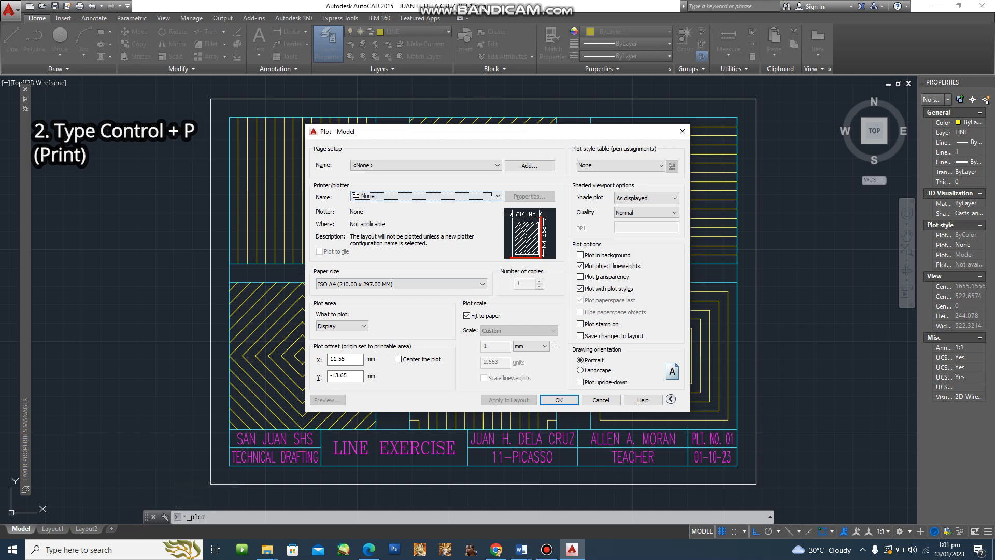
left_click(498, 195)
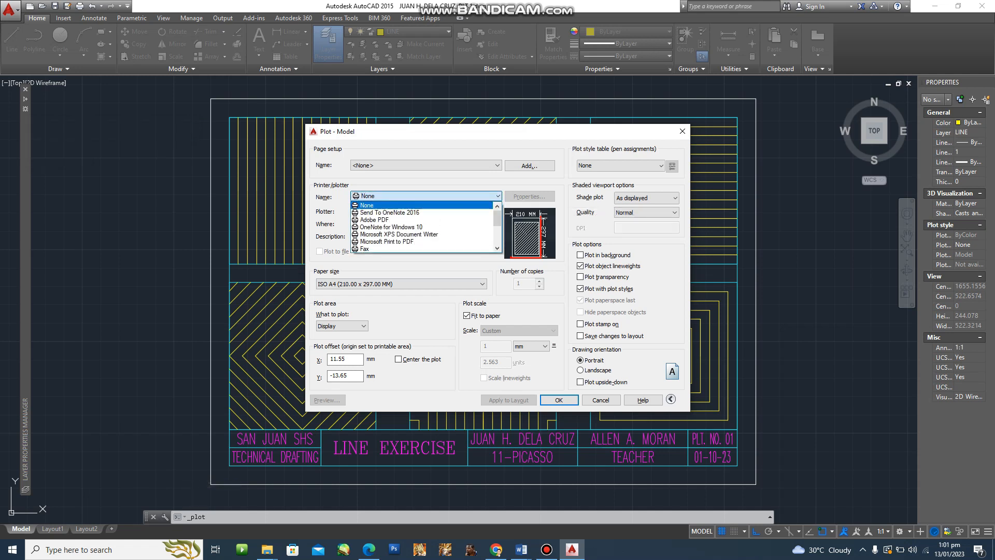
left_click_drag(497, 217, 497, 231)
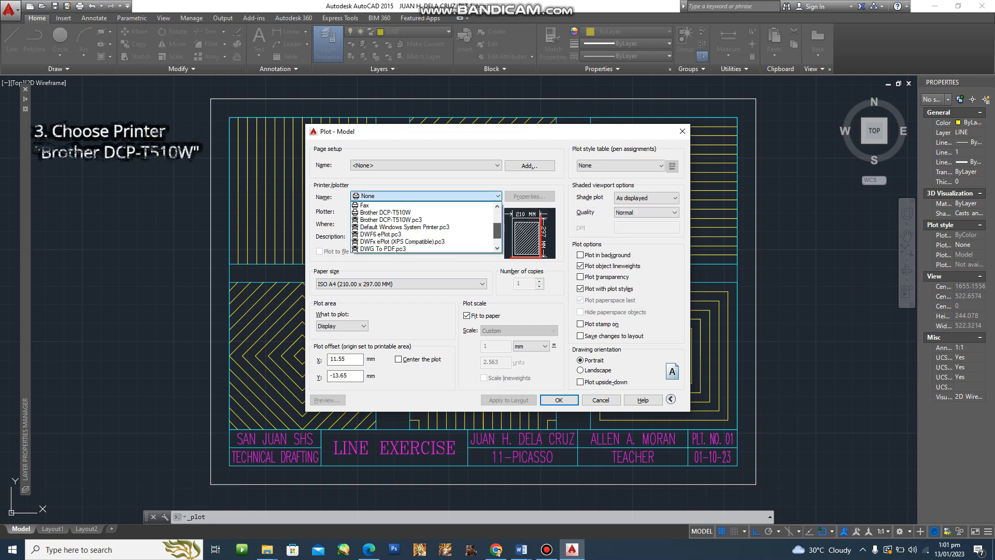
left_click(398, 212)
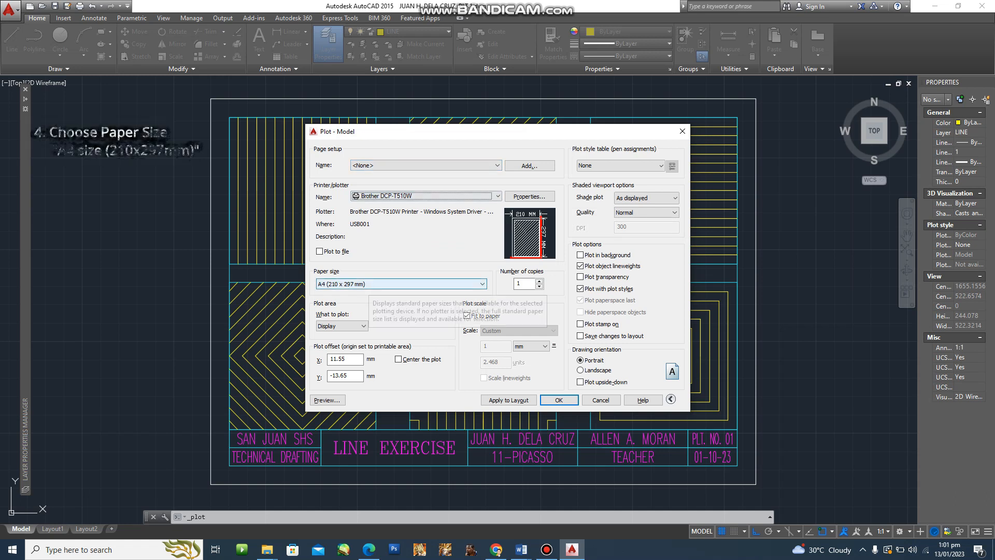
left_click(401, 285)
left_click(353, 468)
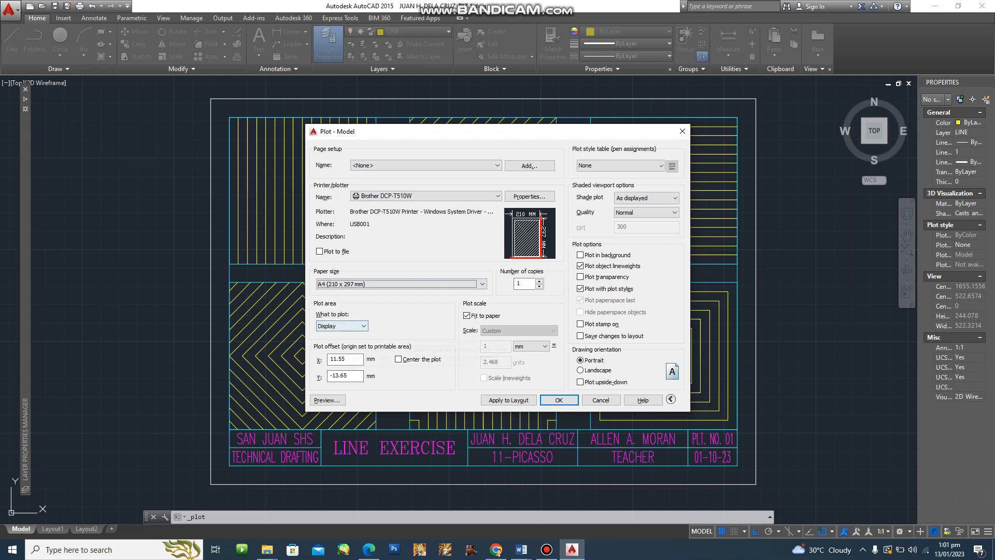
Step: Set the plot area to a window from the outer border's lower-left corner to its upper-right corner and apply it to the layout
left_click(339, 326)
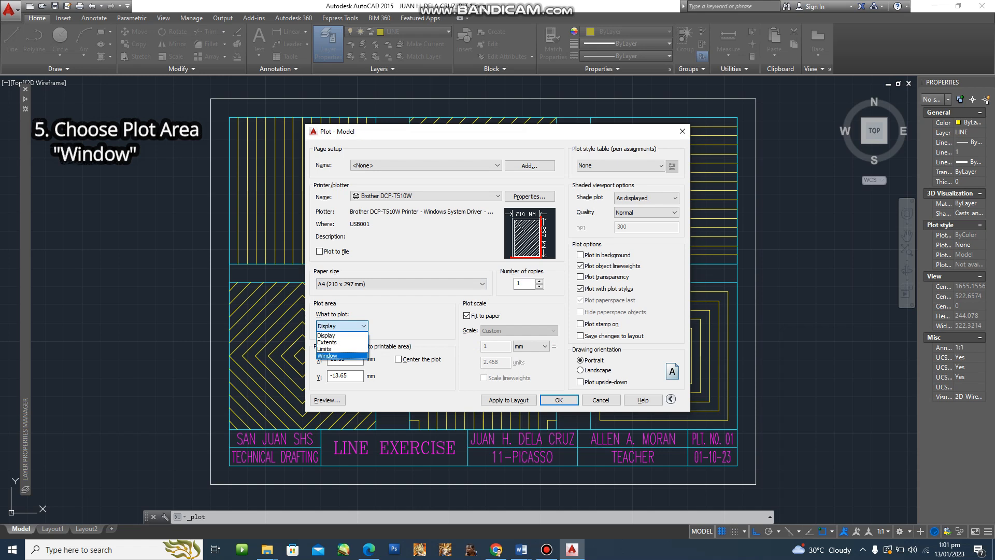
left_click(340, 356)
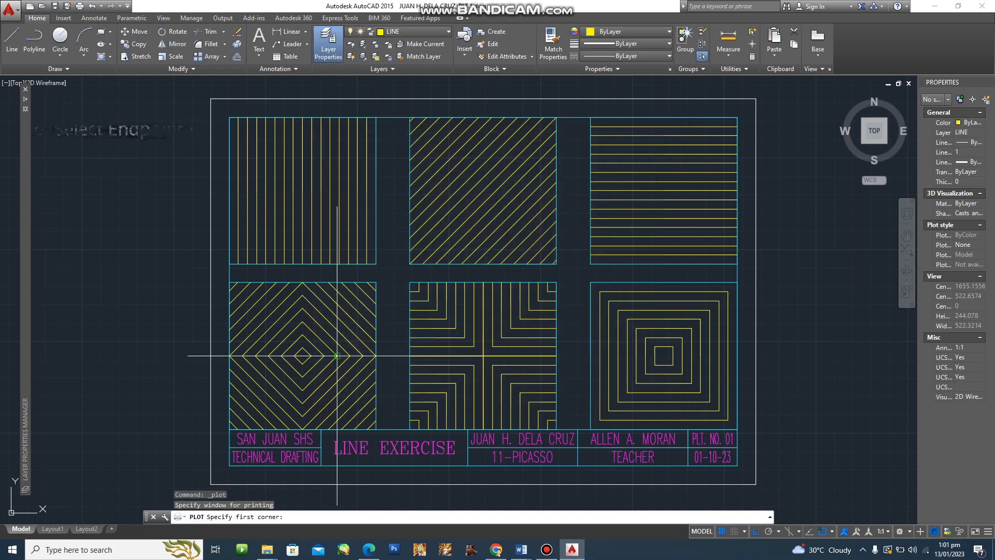
left_click(211, 471)
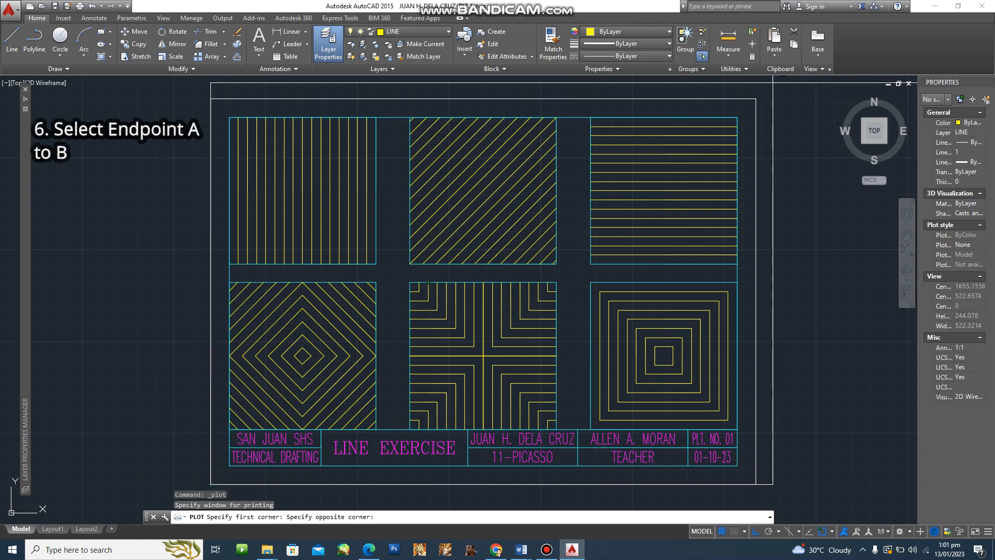
left_click(756, 99)
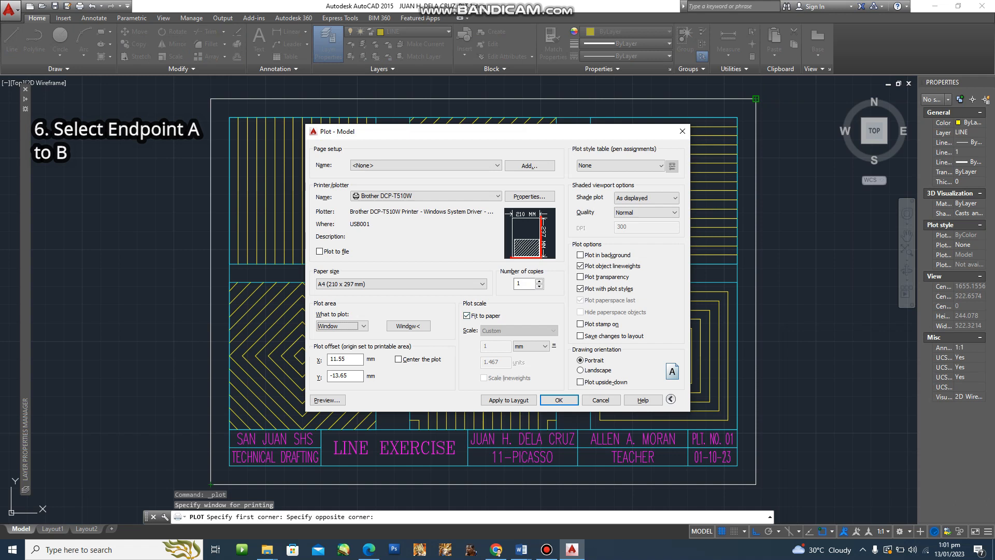
left_click(509, 400)
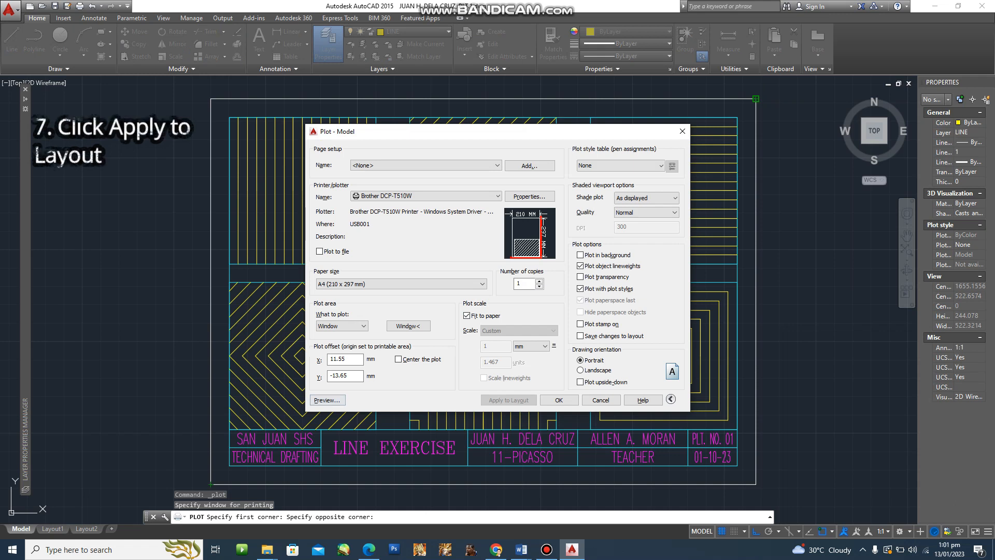
Step: Preview the plot to check how the drawing sits on the sheet, then return to the plot settings
left_click(326, 400)
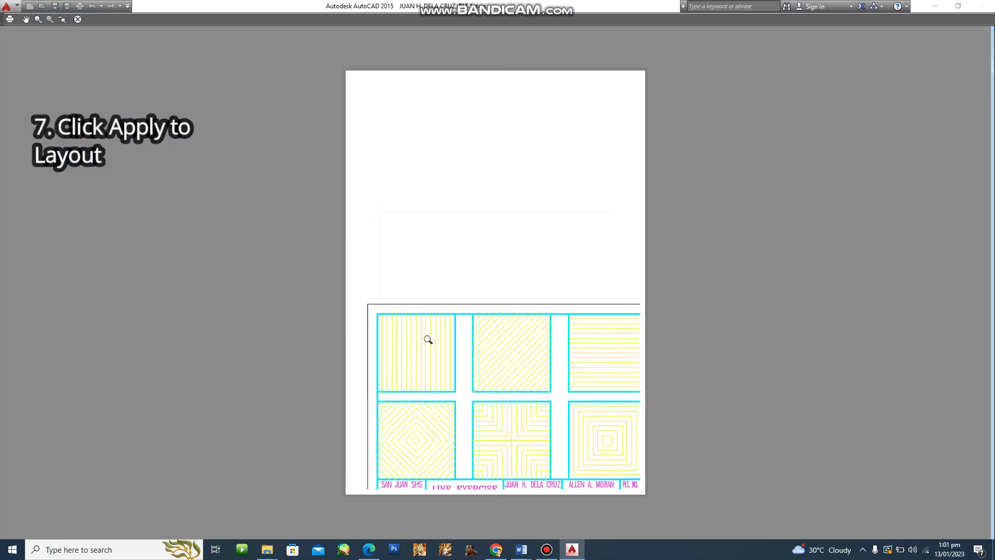
left_click_drag(429, 339, 473, 244)
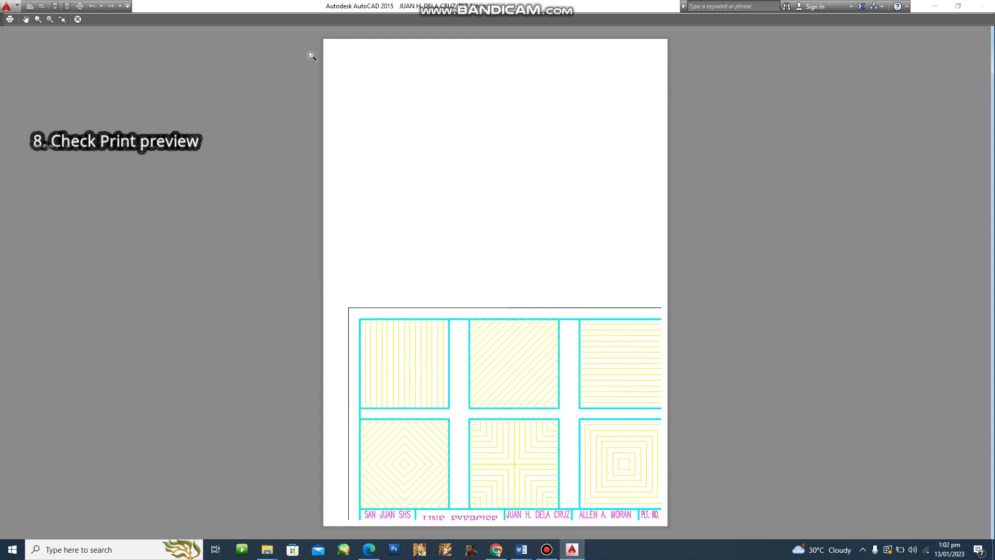
key("Escape")
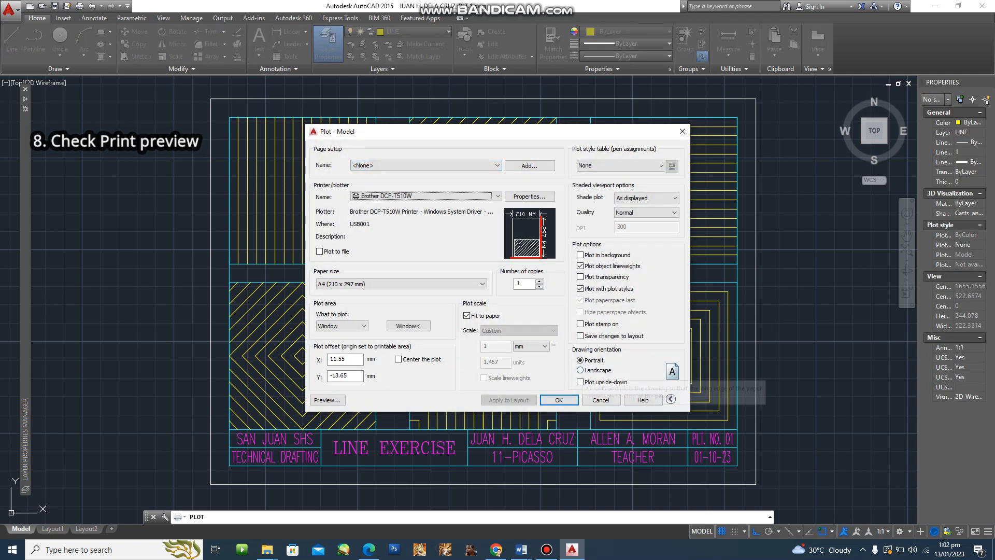
Step: Set the drawing orientation to Landscape, center the plot and apply the settings to the layout
left_click(594, 370)
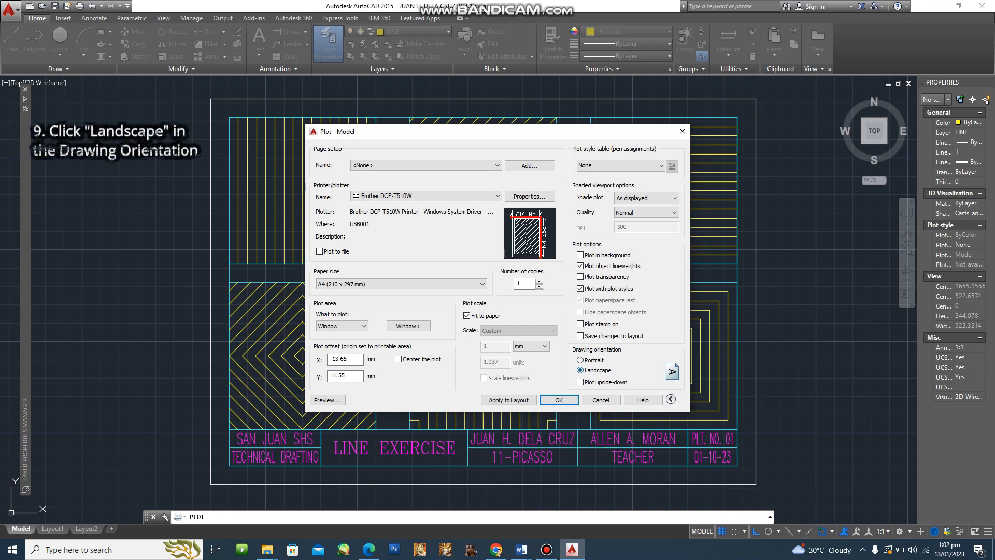
left_click(398, 360)
left_click(509, 400)
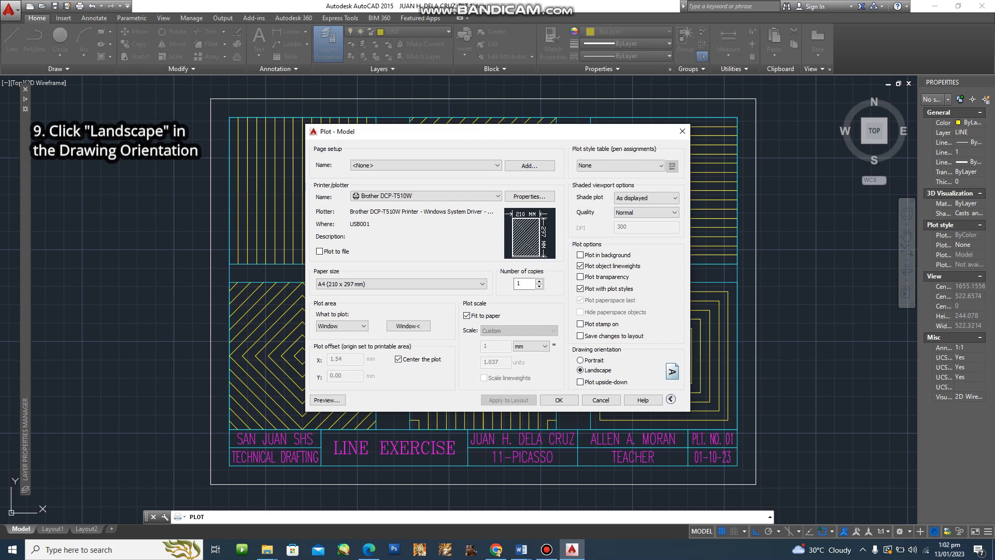
Step: Preview the landscape plot and inspect the spacing between the border and the paper edges
left_click(327, 400)
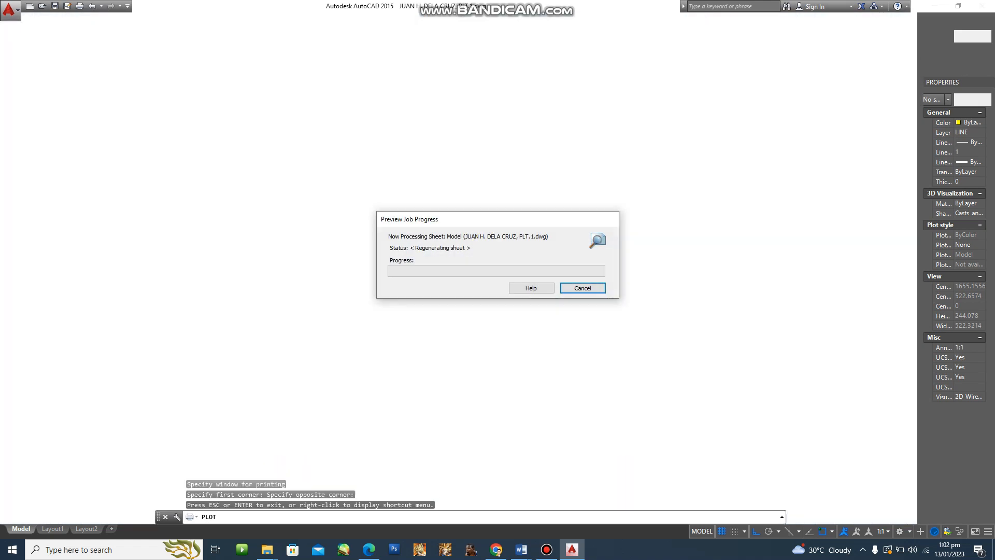
mouse_move(409, 328)
left_mouse_down()
mouse_move(549, 151)
mouse_move(453, 346)
mouse_move(433, 140)
mouse_move(345, 155)
left_mouse_up()
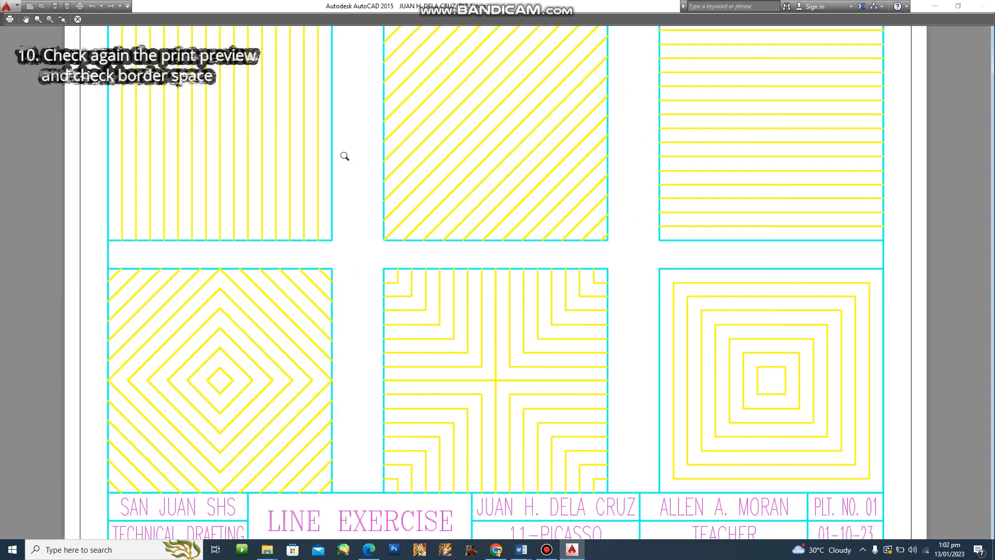
middle_click_drag(52, 107, 194, 154)
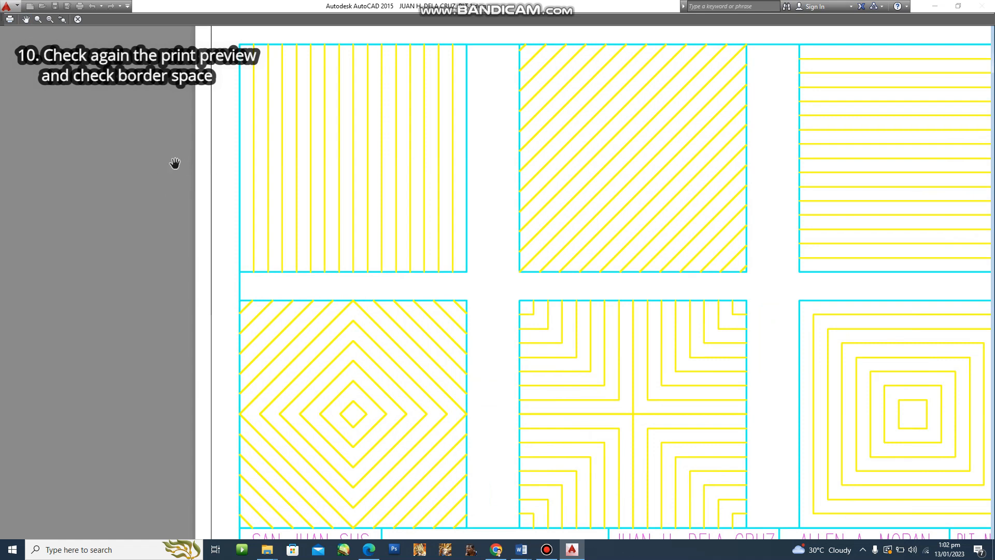
key("Escape")
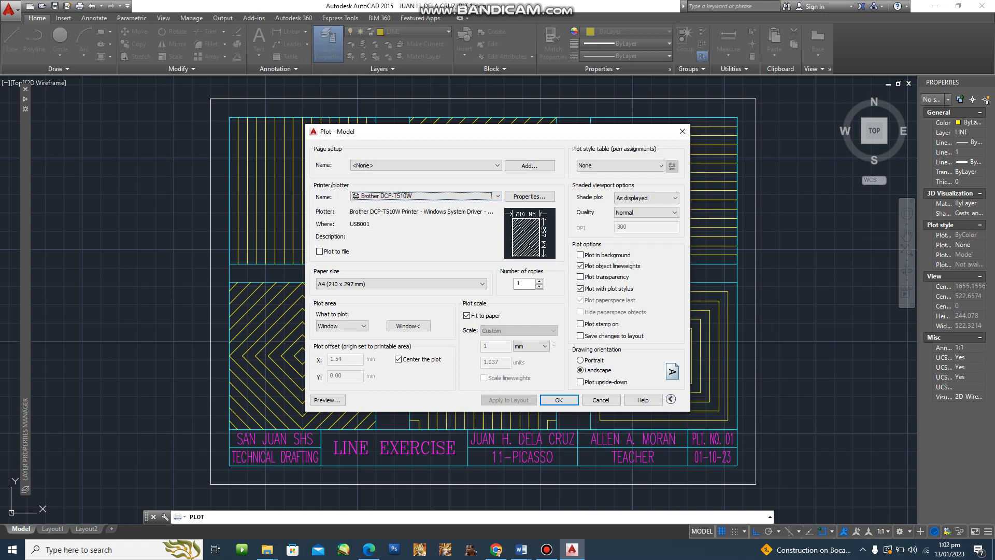
Step: In the printer's properties, set the top, bottom, left and right printable-area margins of the standard A4 (210 x 297 mm) size to 0
left_click(527, 197)
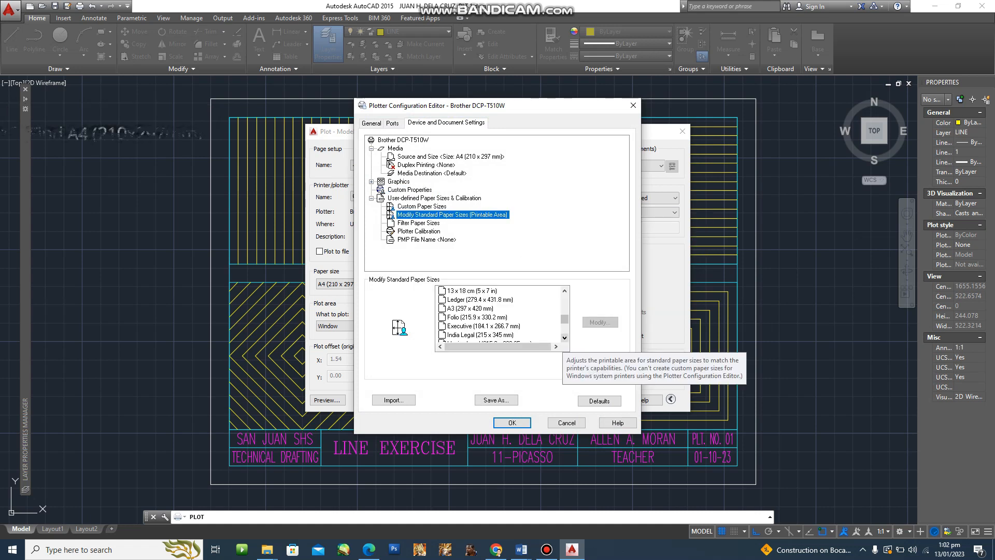
left_click(564, 338)
left_click(564, 338)
left_click(565, 338)
left_click(565, 338)
left_click(564, 338)
left_click(565, 338)
left_click(564, 338)
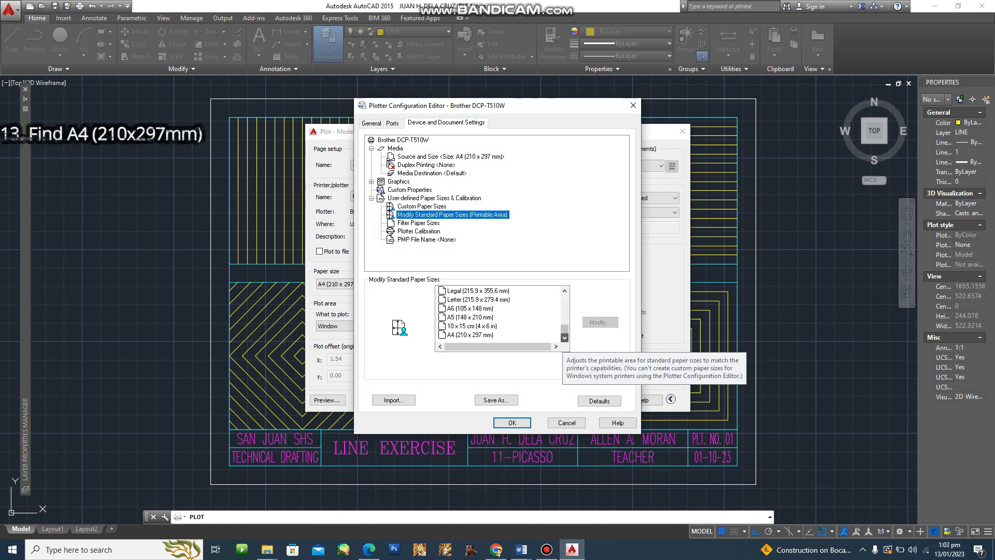
left_click(470, 335)
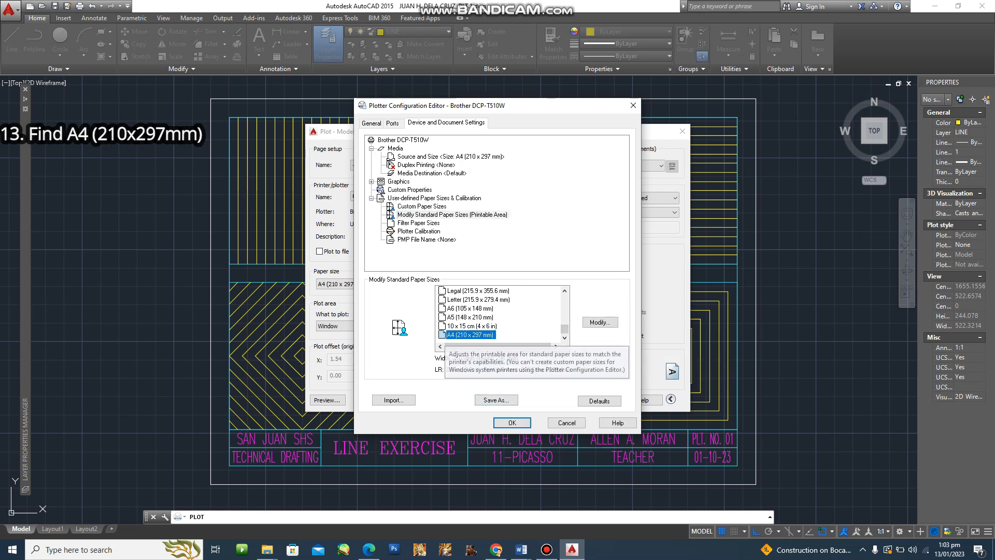
left_click(601, 322)
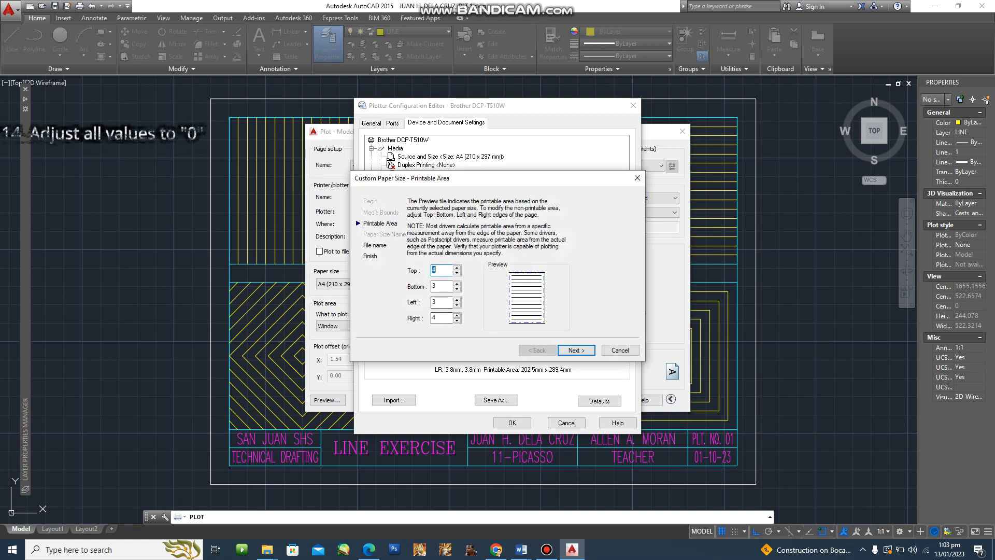
key("BackSpace")
type("0")
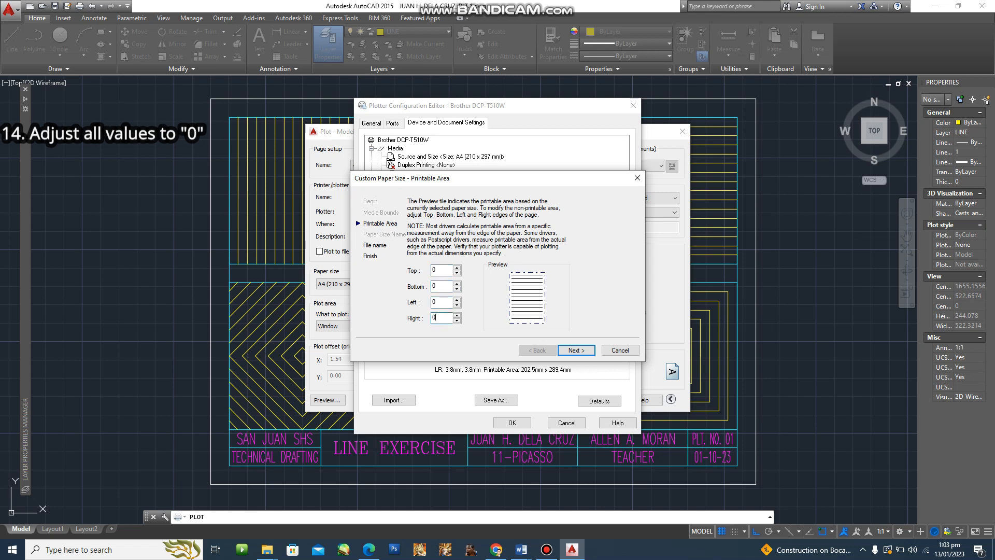
Step: Name the PMP file "Brother DCP-T510W plate 01" and finish the paper size modification
left_click(574, 350)
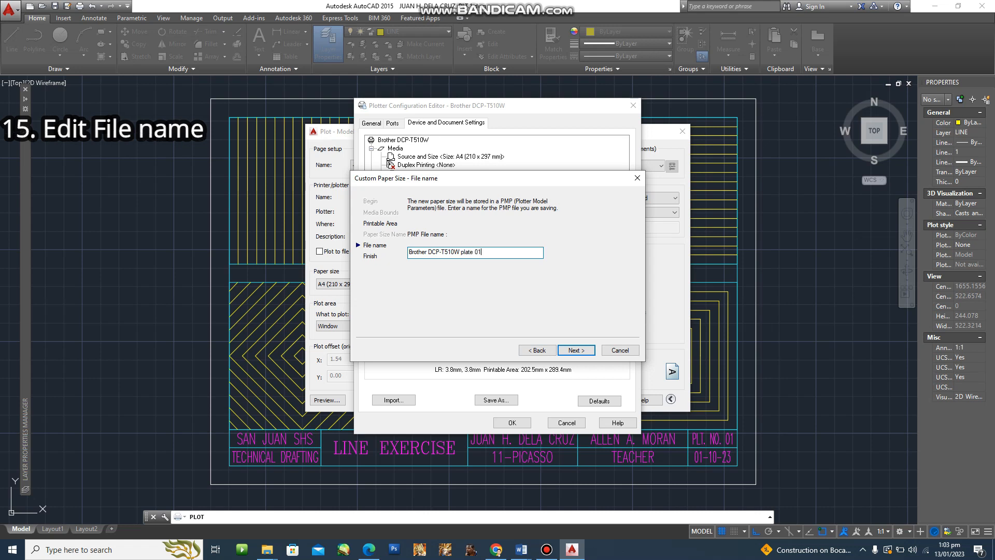
key("Return")
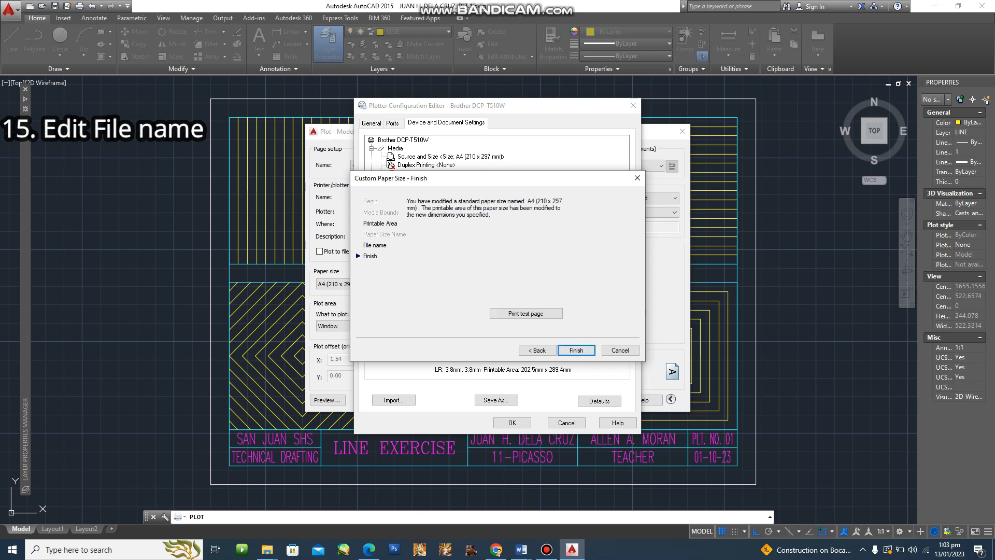
key("Return")
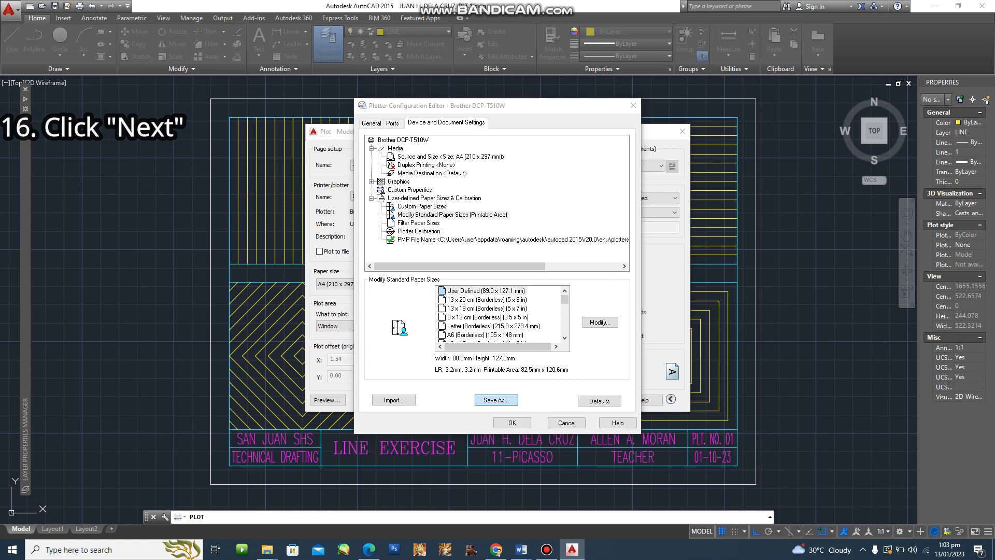
Step: Accept the plotter configuration, save its changes to the proposed PC3 file and apply the plot settings to the layout
left_click(512, 423)
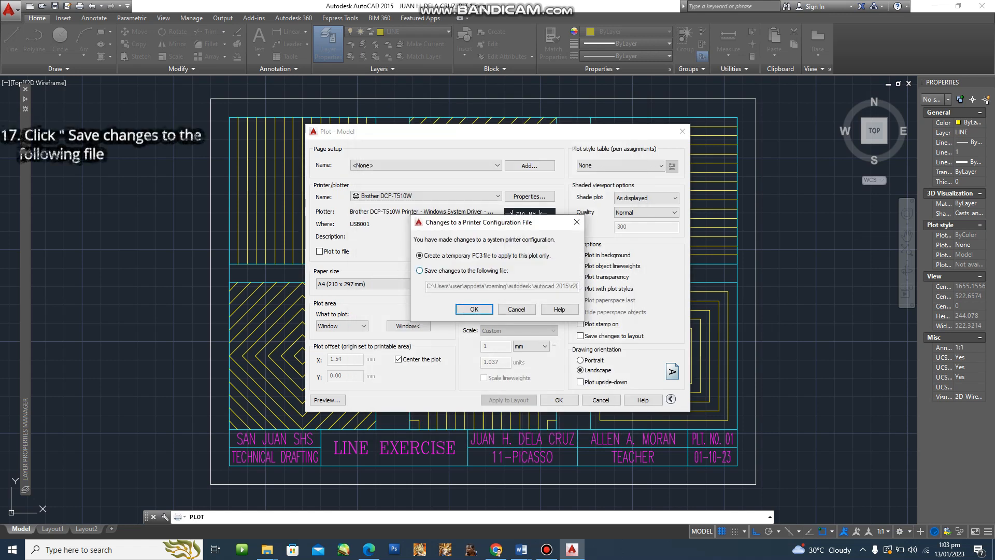
left_click(420, 271)
left_click(474, 309)
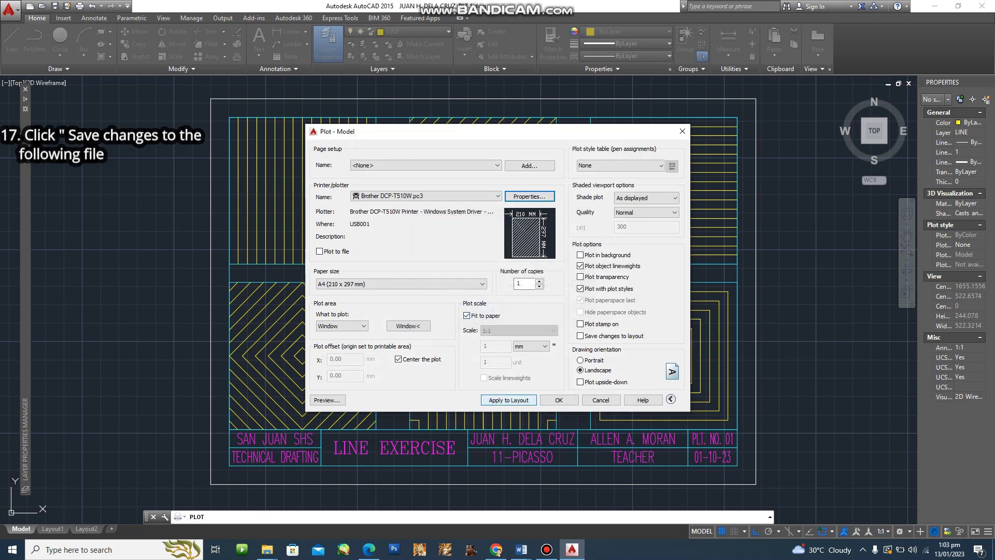
left_click(509, 401)
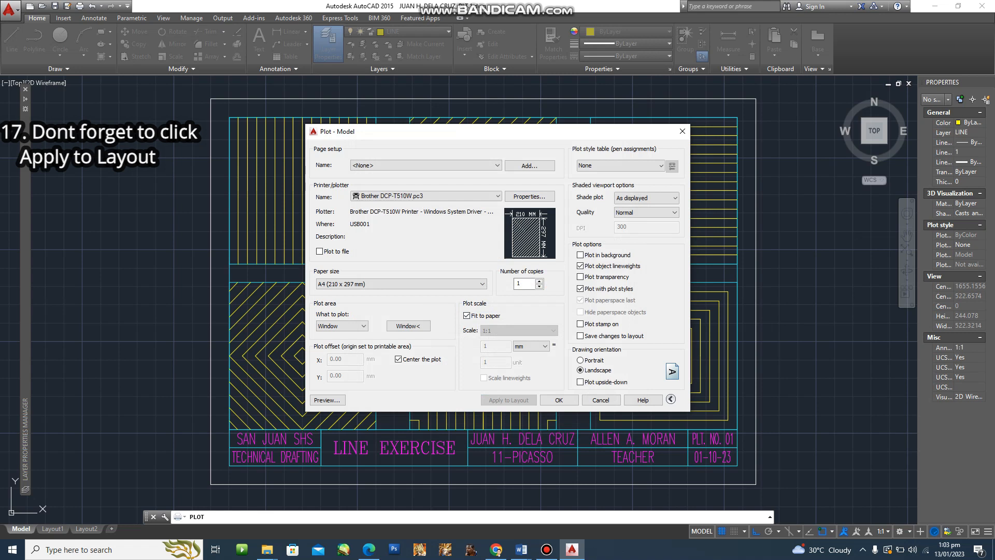
Step: Preview the plot with the modified printable area to check the layout, then return to the plot settings
left_click(327, 400)
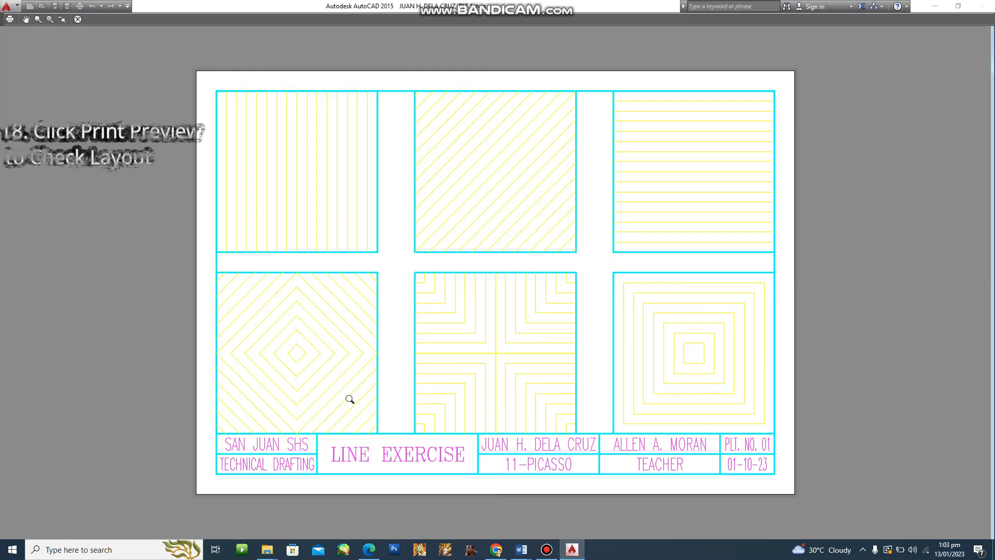
left_click_drag(129, 86, 181, 31)
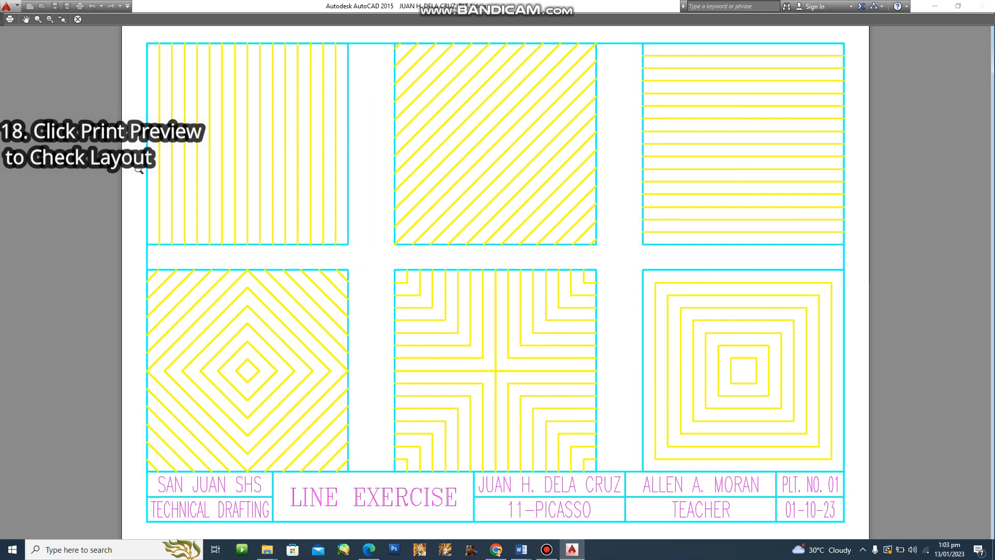
key("Escape")
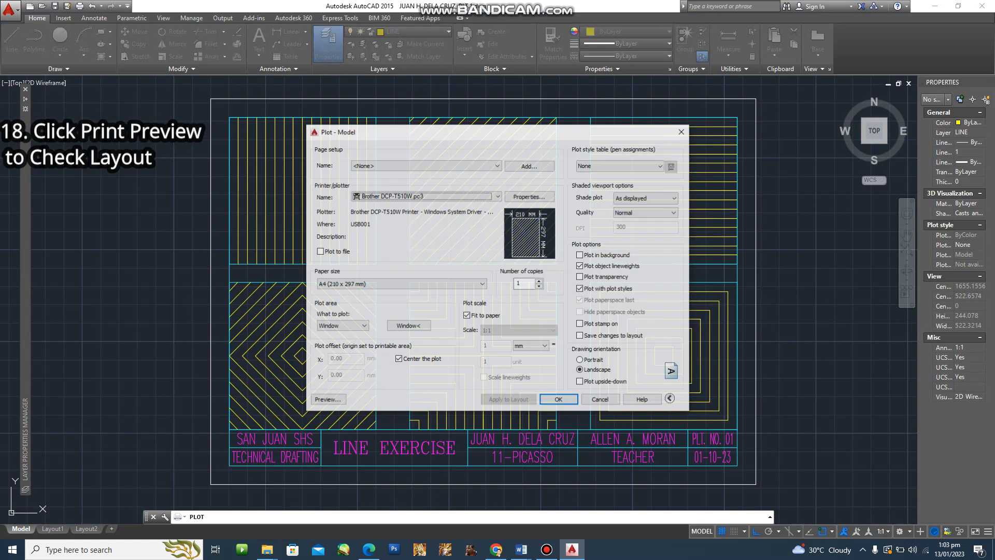
Step: Assign the monochrome.ctb plot style table to all layouts and apply the plot settings to the layout
left_click(611, 166)
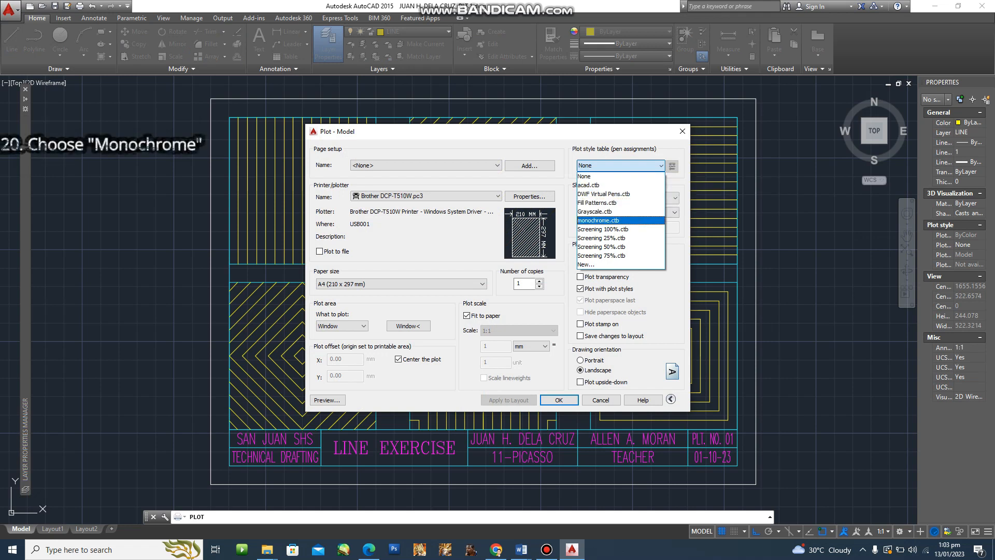
left_click(601, 220)
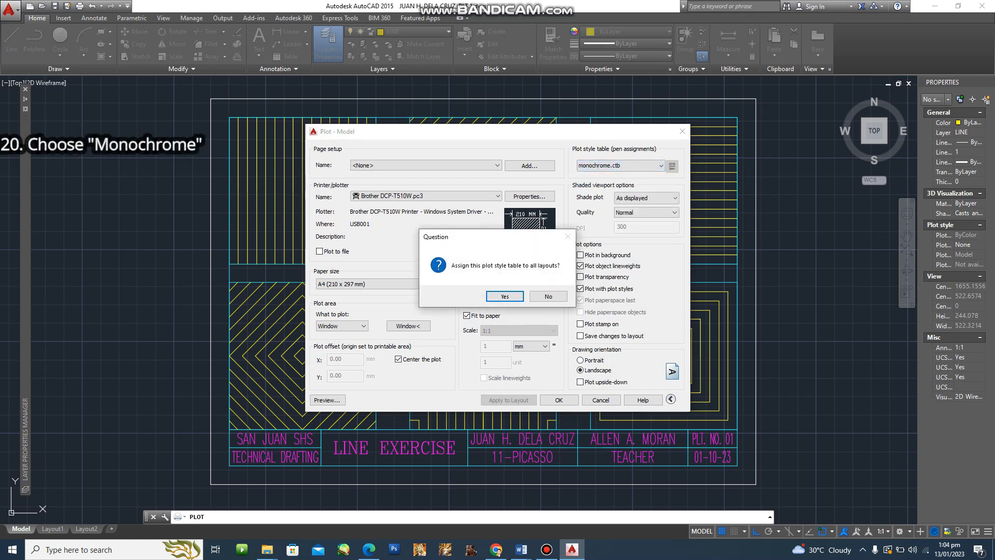
left_click(505, 296)
left_click(508, 400)
Step: Preview the monochrome plot, examine the line exercise and title block up close and as a full page, then return to the plot settings
left_click(328, 400)
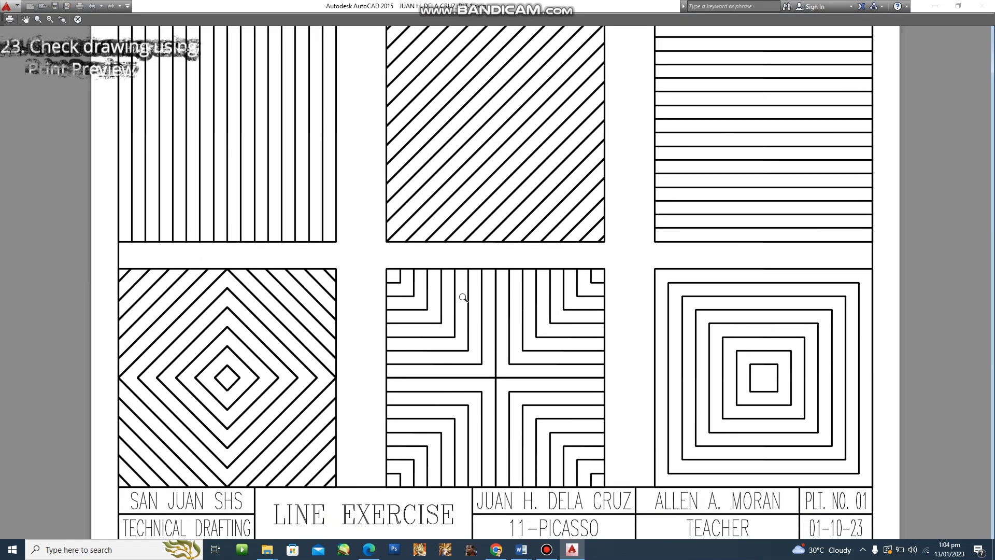
scroll(468, 294, "up", 1)
scroll(378, 237, "down", 2)
scroll(378, 237, "down", 2)
scroll(399, 231, "up", 3)
scroll(422, 182, "down", 3)
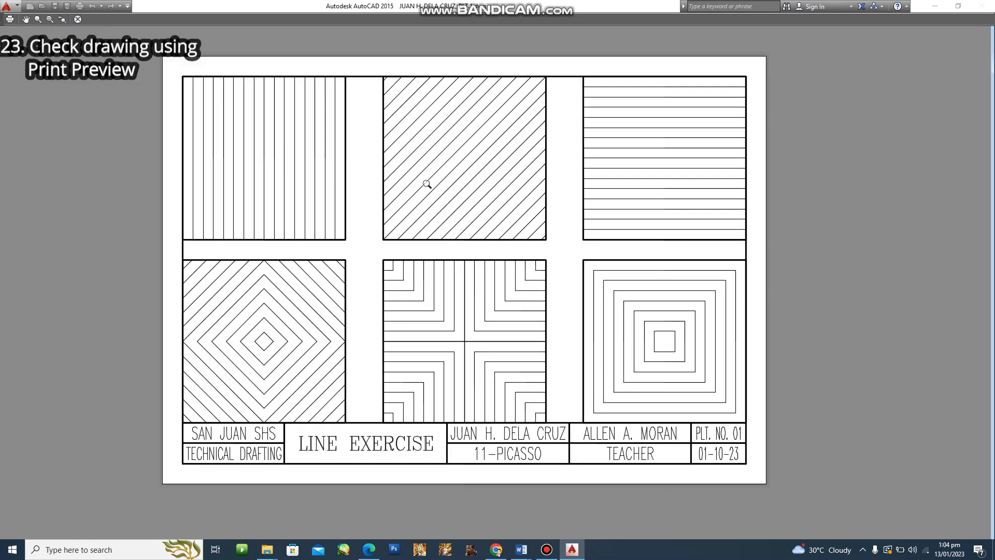
scroll(429, 183, "up", 1)
key("Escape")
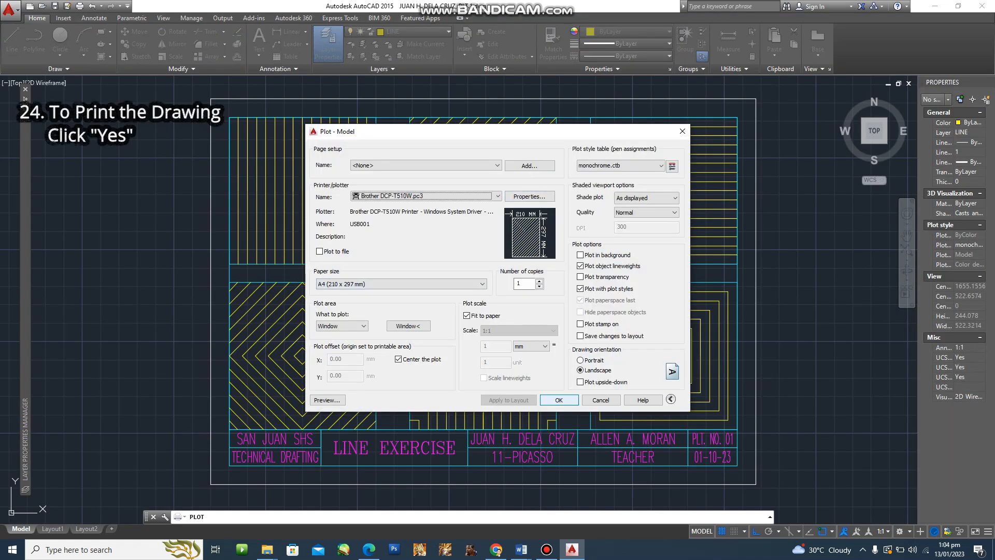
Step: Plot one copy of the line exercise on the Brother DCP-T510W and cancel the printer's pop-up dialog
key("Return")
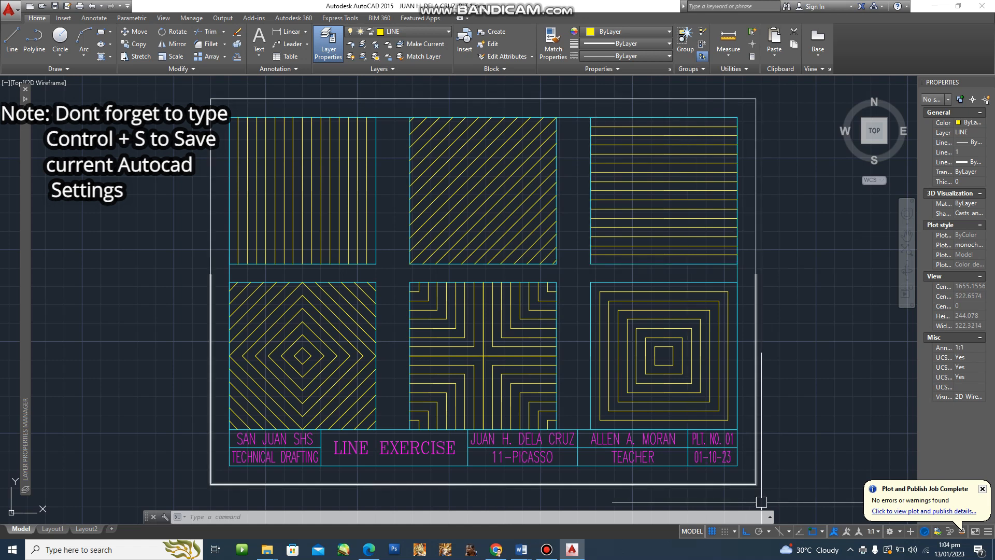
left_click(579, 365)
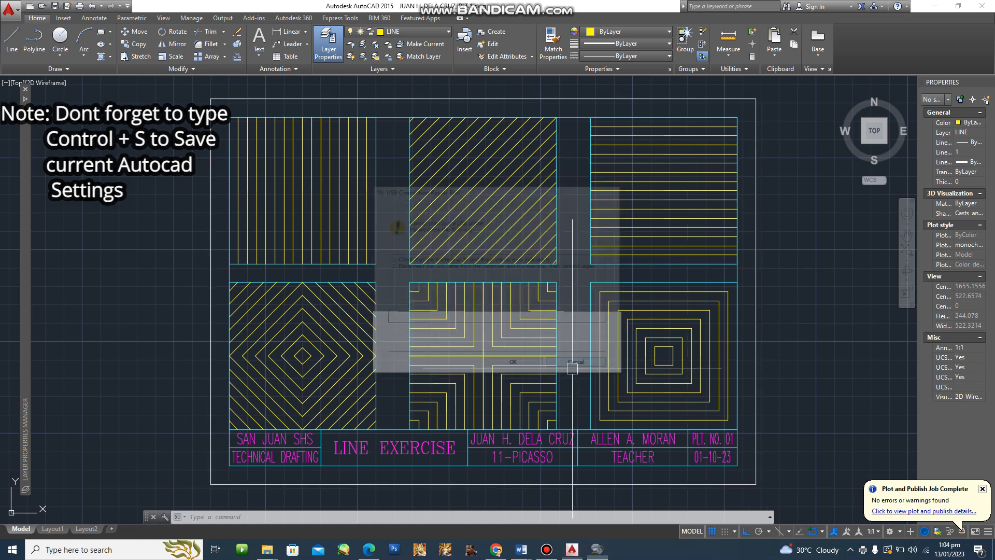